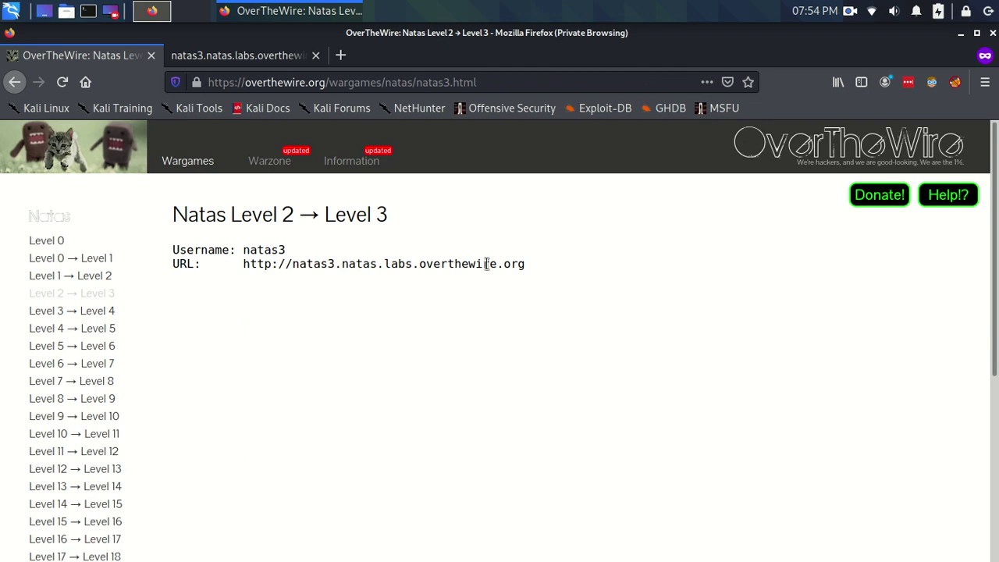
# - View the page source of the natas3 site, examine the HTML comment inside the content div, and close the source view
pyautogui.click(248, 57)
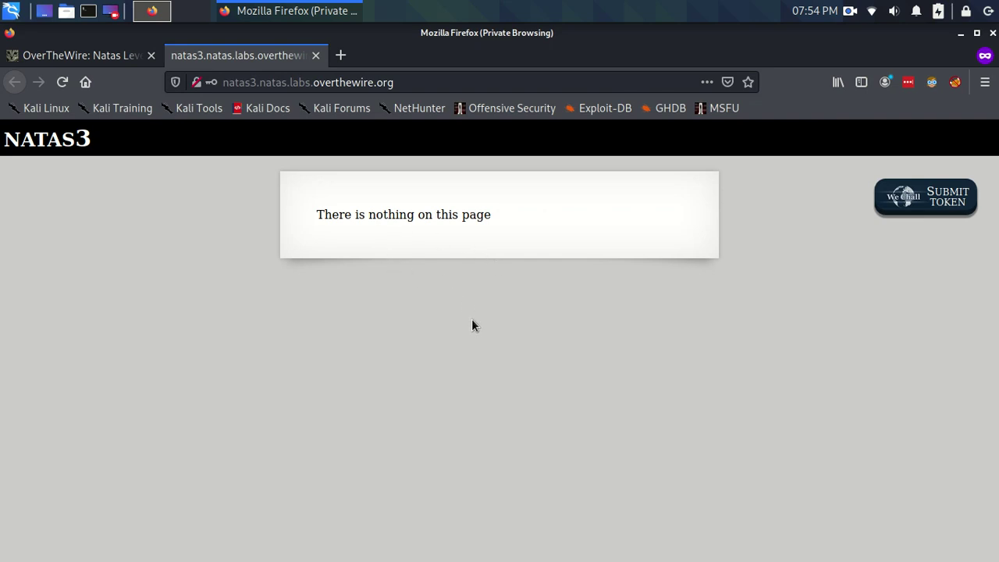
pyautogui.hotkey('ctrl', 'u')
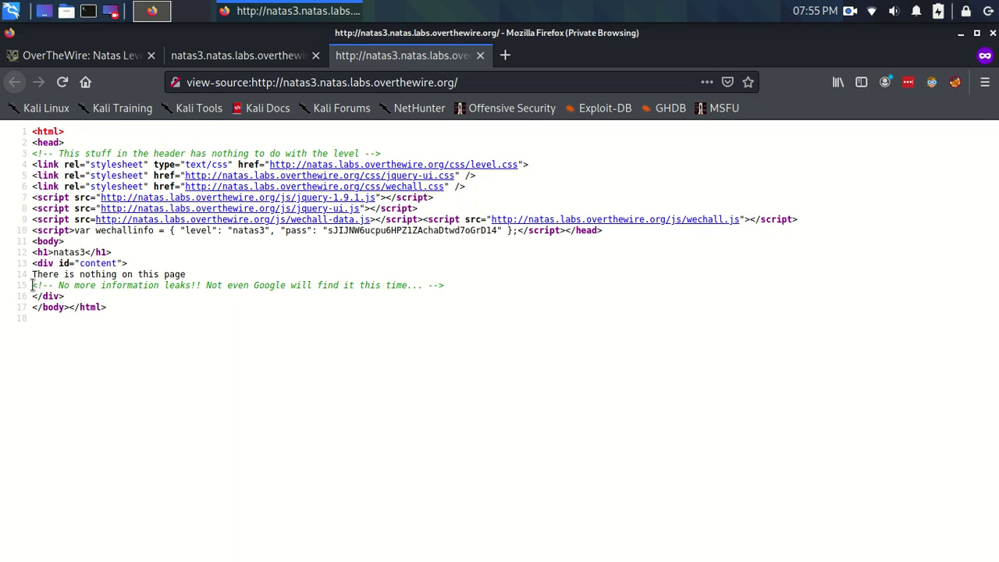
pyautogui.moveTo(33, 285); pyautogui.dragTo(462, 286)
pyautogui.click(241, 310)
pyautogui.moveTo(206, 285); pyautogui.dragTo(390, 286)
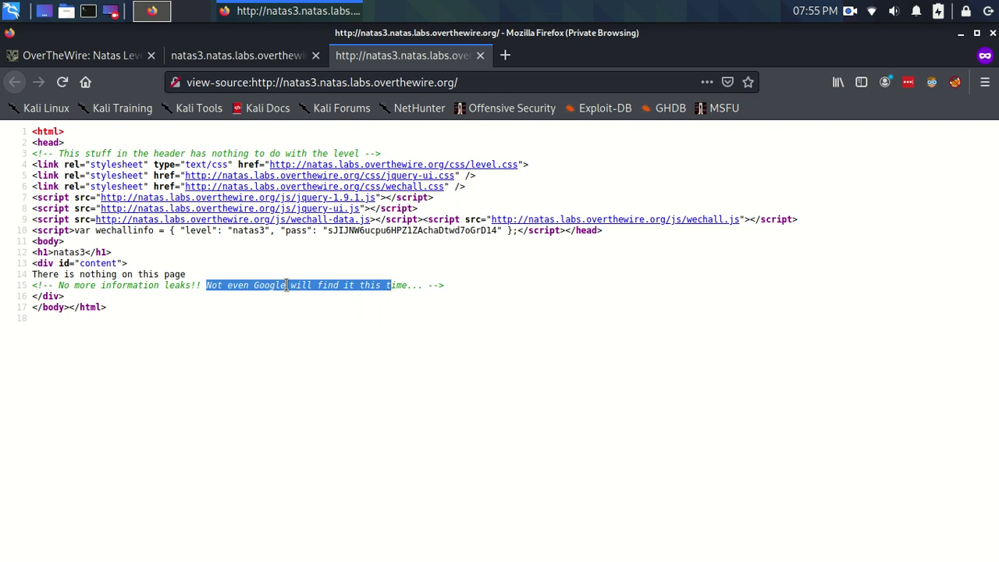
pyautogui.click(226, 283)
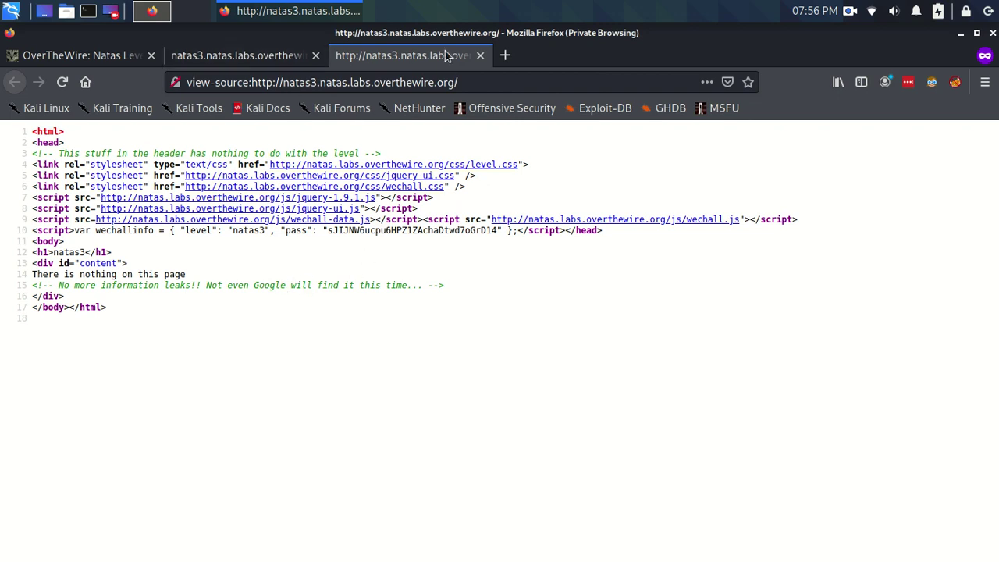
pyautogui.click(481, 56)
# - Open the robots.txt file at the root of natas3.natas.labs.overthewire.org
pyautogui.click(401, 81)
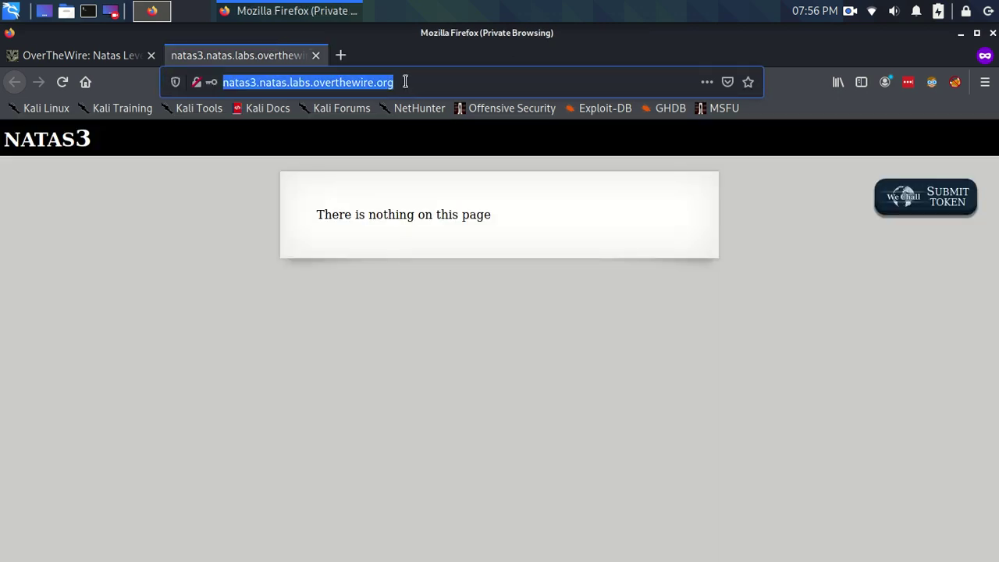
pyautogui.click(406, 81)
pyautogui.write('/rob')
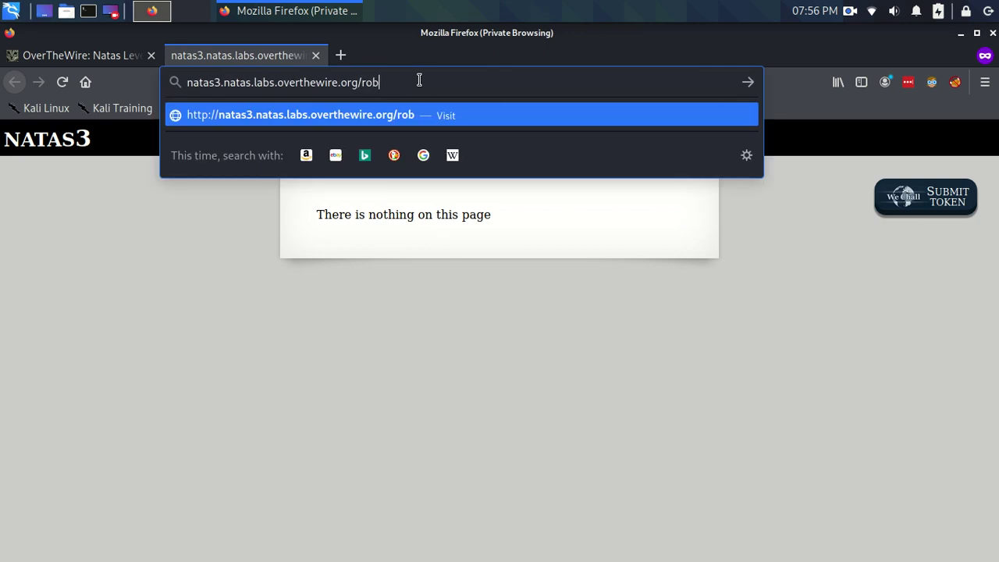
pyautogui.write('ots.txt')
pyautogui.press('Return')
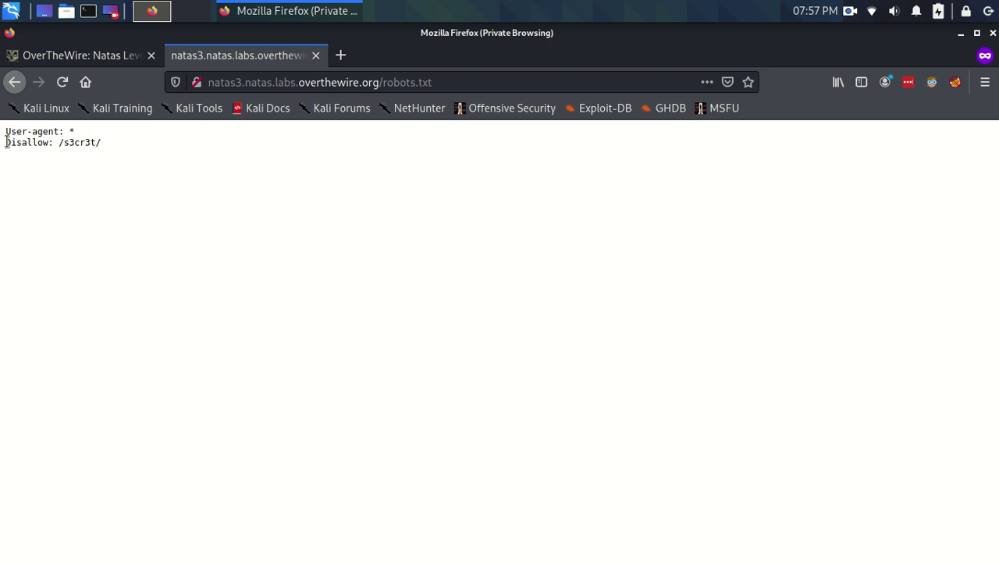
# - Copy the disallowed path /s3cr3t/ from the robots.txt file
pyautogui.moveTo(7, 142); pyautogui.dragTo(60, 142)
pyautogui.click(102, 142)
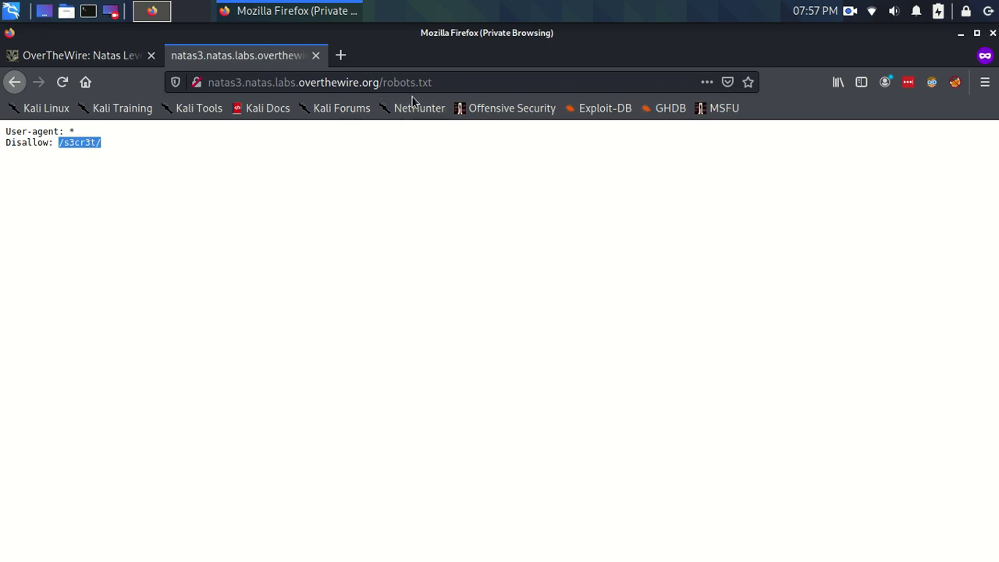
pyautogui.rightClick(71, 142)
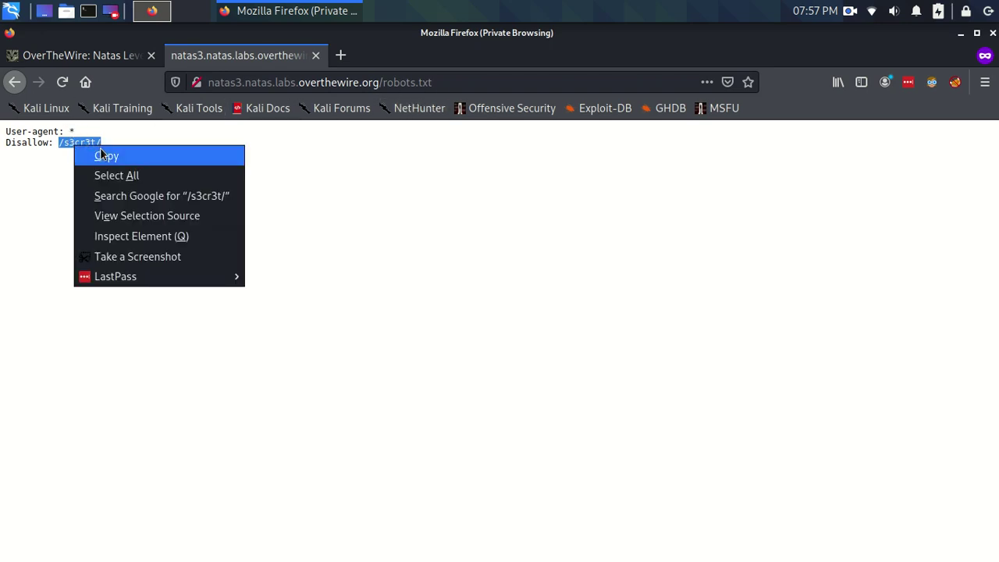
pyautogui.click(101, 153)
pyautogui.click(153, 171)
# - Replace robots.txt in the address with the copied path /s3cr3t/, load that directory, and open users.txt from its listing
pyautogui.click(442, 82)
pyautogui.click(451, 82)
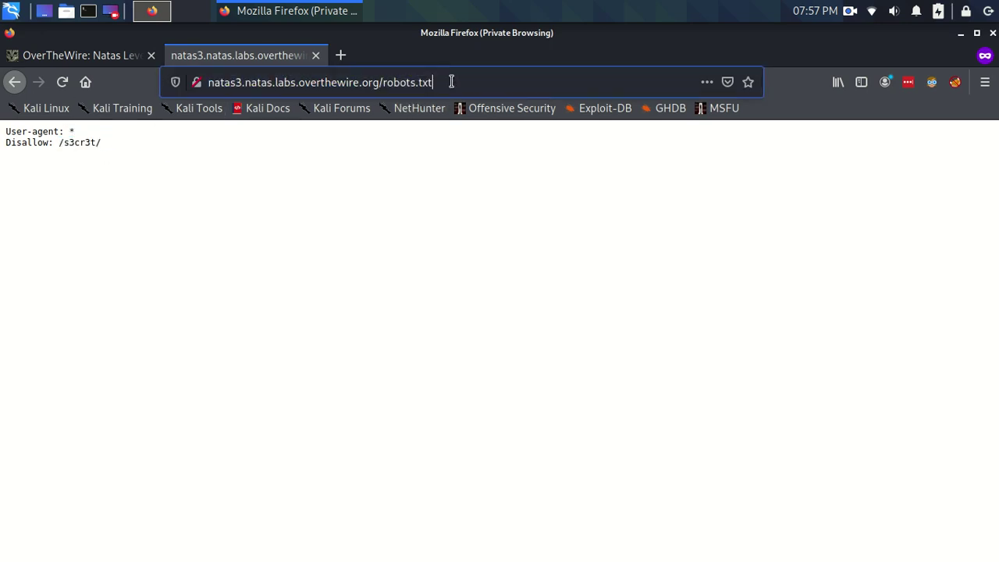
pyautogui.press('BackSpace')
pyautogui.press('BackSpace')
pyautogui.press('BackSpace')
pyautogui.press('BackSpace')
pyautogui.press('BackSpace')
pyautogui.press('BackSpace')
pyautogui.press('BackSpace')
pyautogui.press('BackSpace')
pyautogui.press('BackSpace')
pyautogui.press('BackSpace')
pyautogui.press('BackSpace')
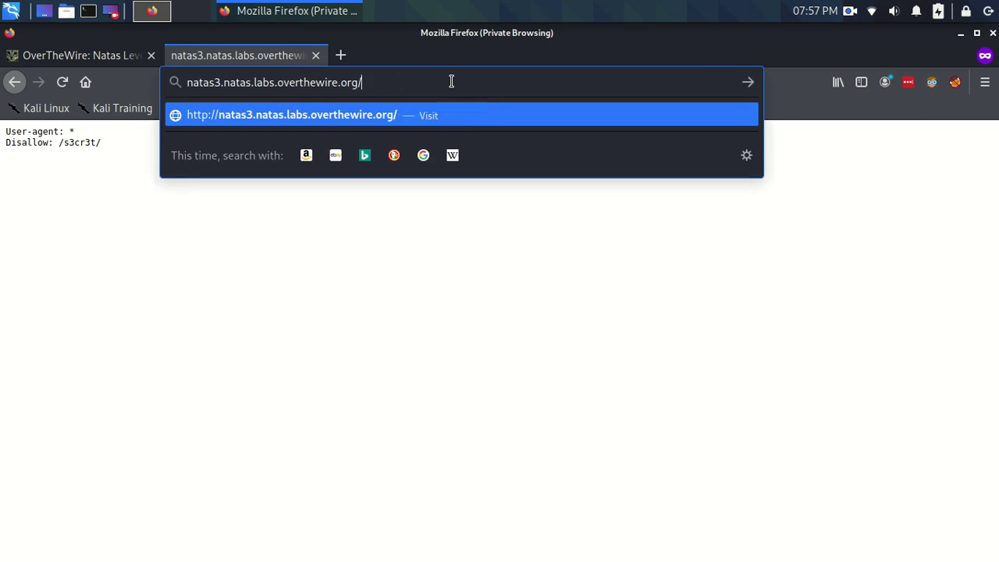
pyautogui.hotkey('ctrl', 'v')
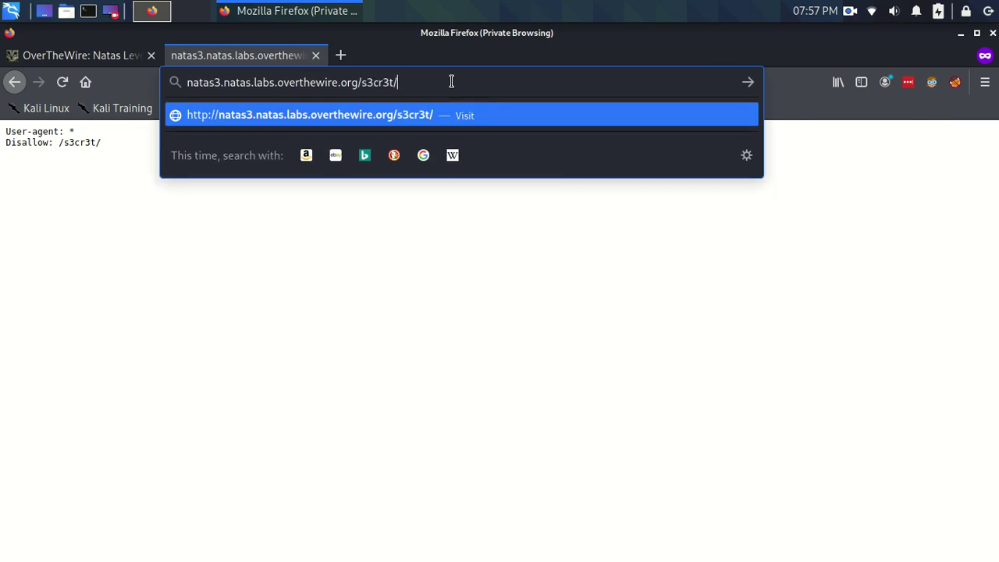
pyautogui.press('Return')
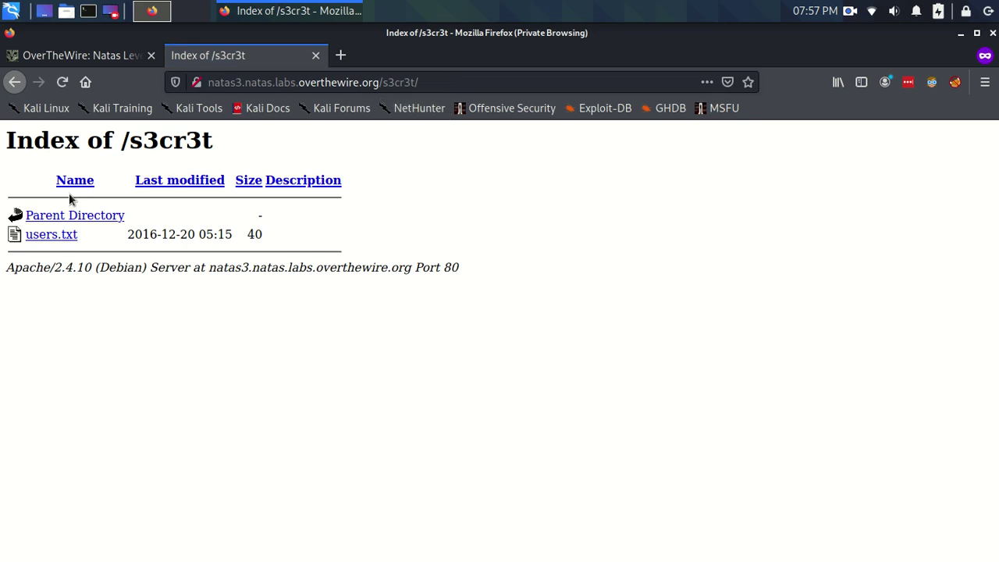
pyautogui.click(53, 236)
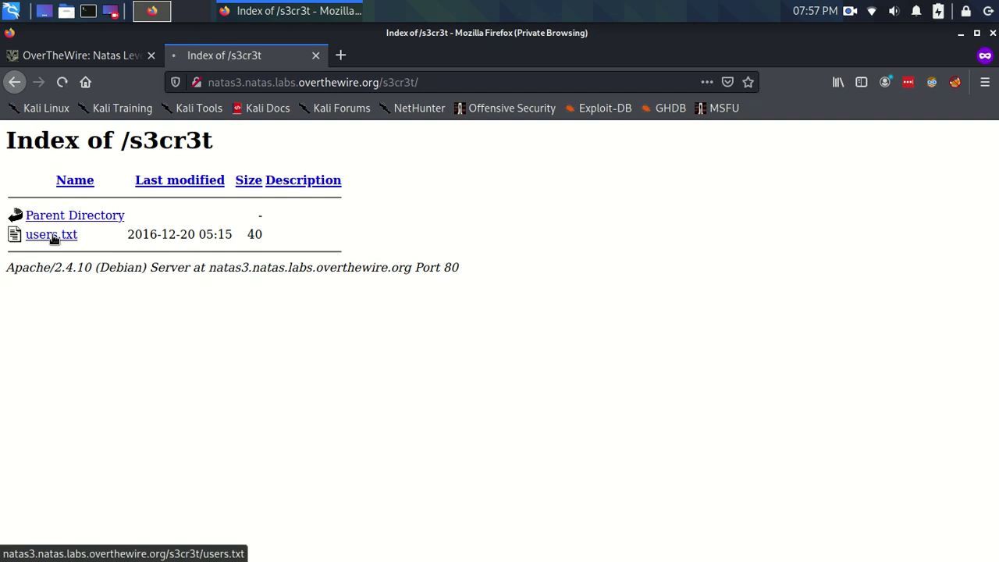